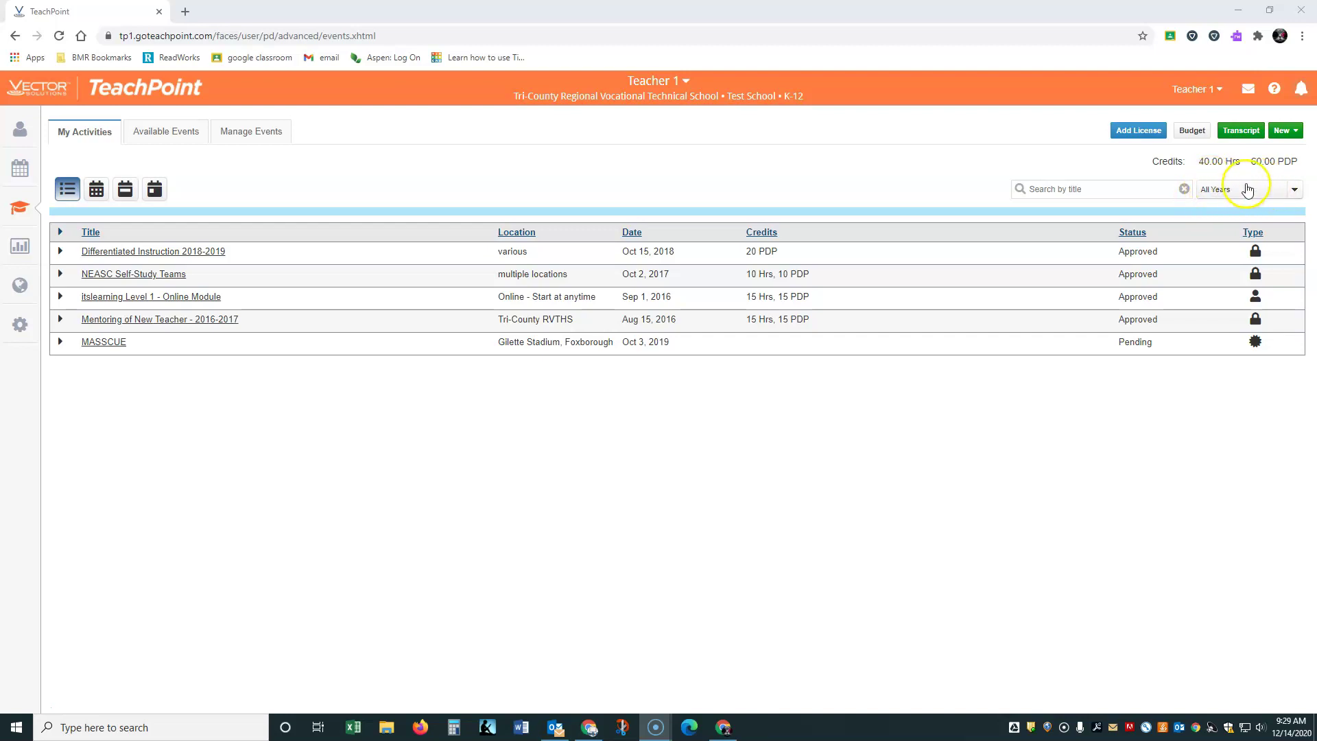
Step: Keep the activity list filtered to All Years and expand the details of Differentiated Instruction 2018-2019
{"action": "left_click", "coordinate": [1296, 191]}
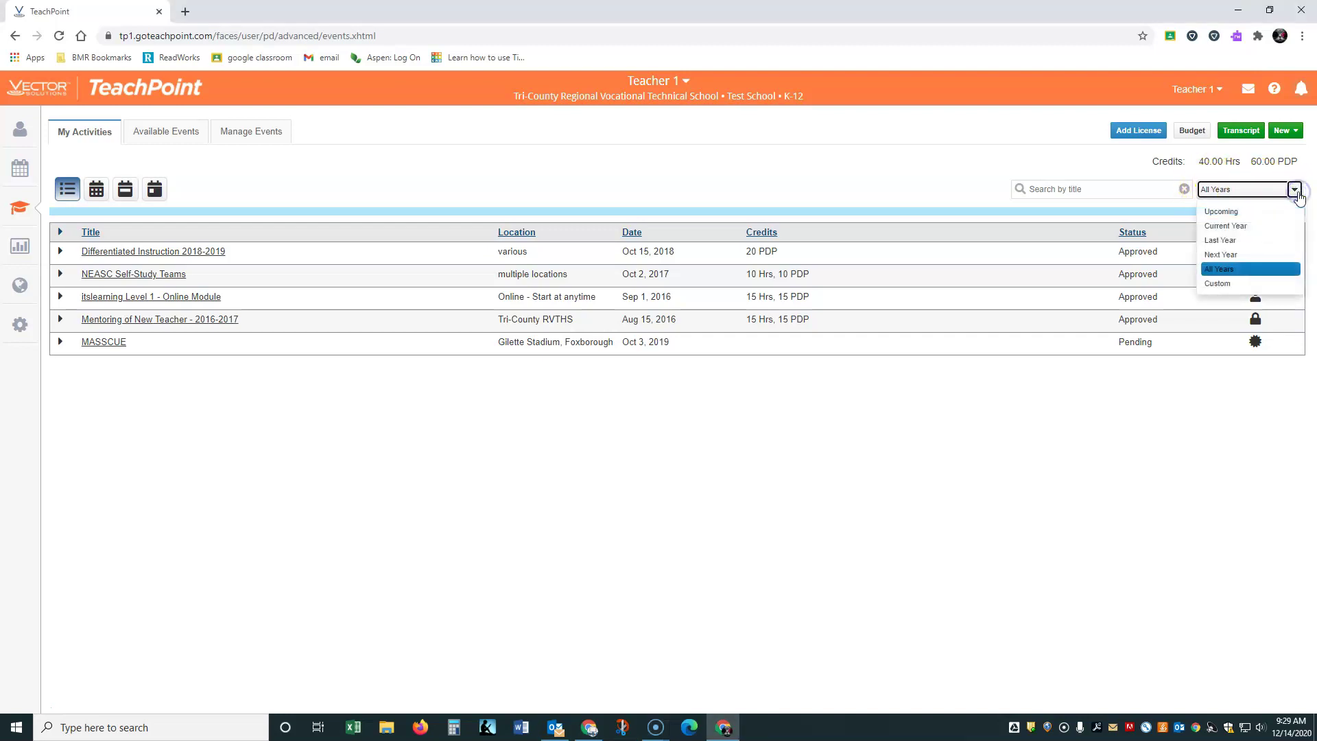
{"action": "left_click", "coordinate": [1235, 192]}
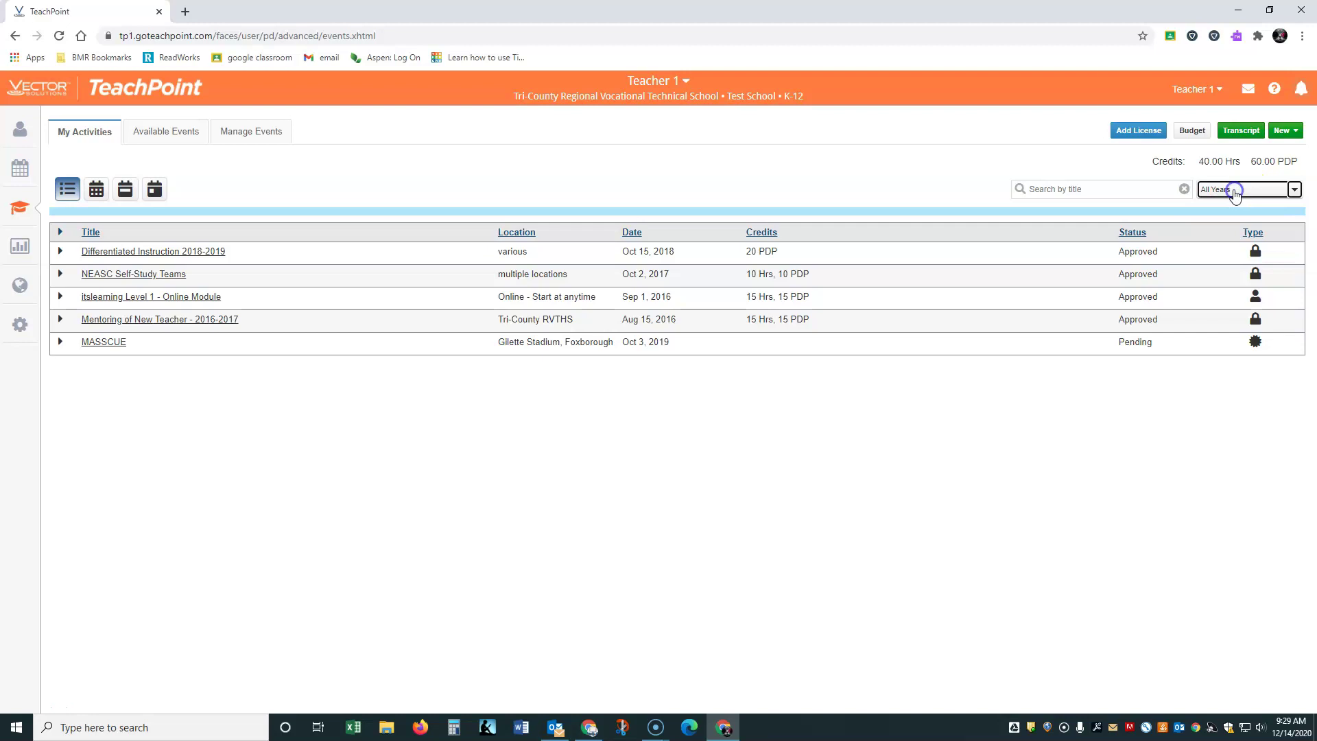
{"action": "left_click", "coordinate": [60, 252]}
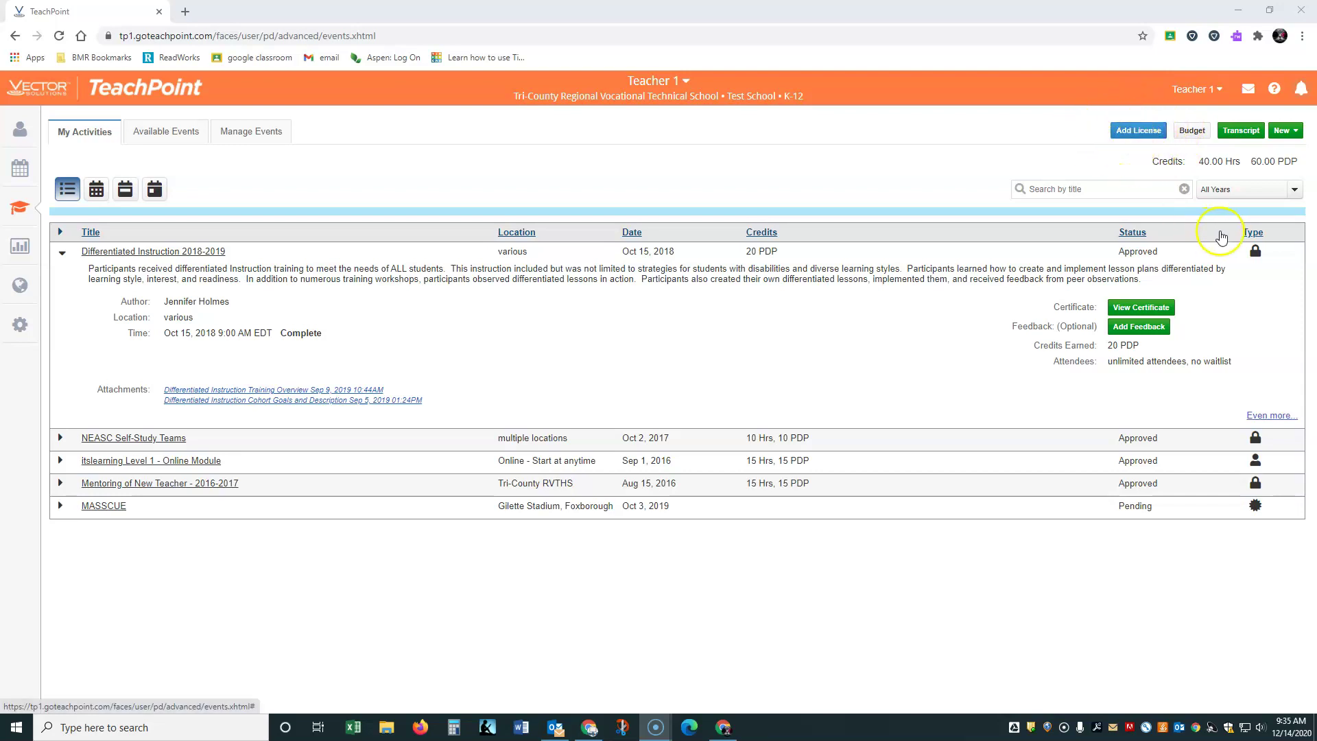
Step: Start a new Academic Professional Renewal (Teacher & Admin) license record and check its license number
{"action": "left_click", "coordinate": [1135, 131]}
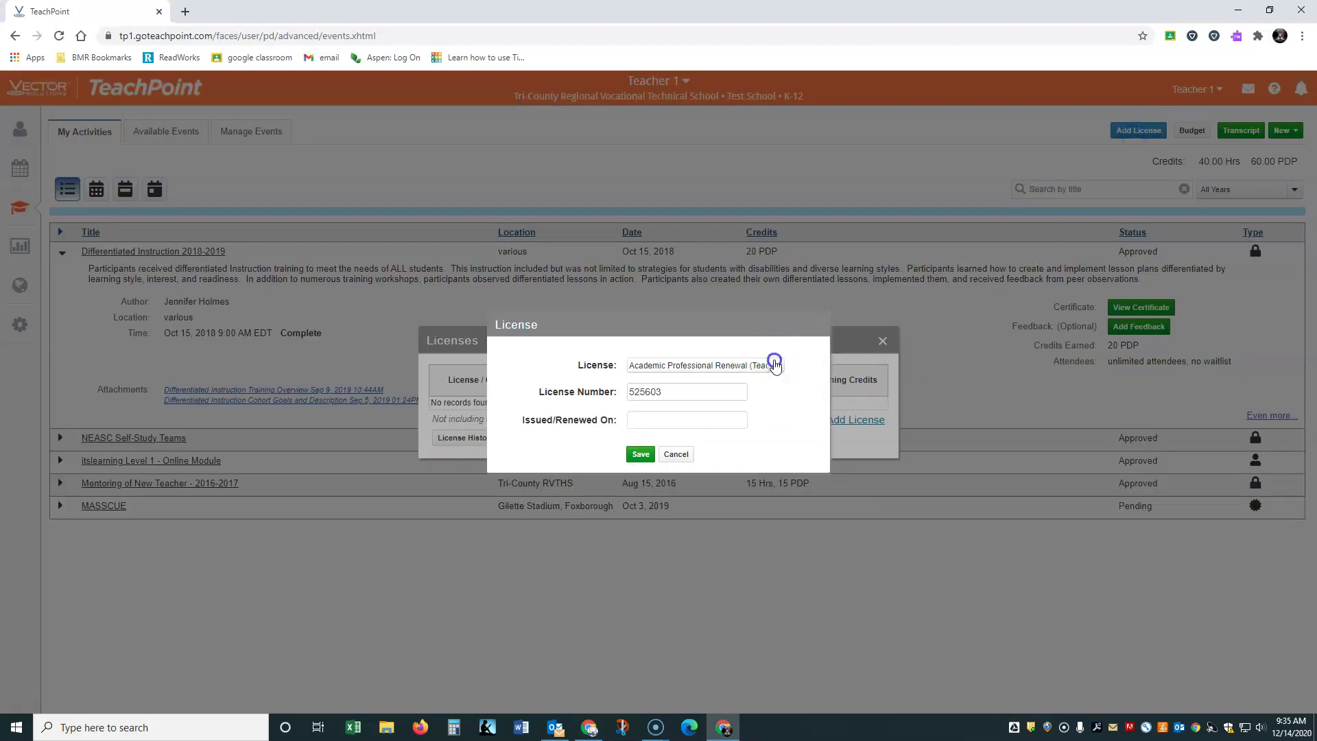
{"action": "left_click", "coordinate": [775, 363]}
{"action": "left_click", "coordinate": [744, 391]}
{"action": "left_click_drag", "start_coordinate": [744, 391], "coordinate": [638, 388]}
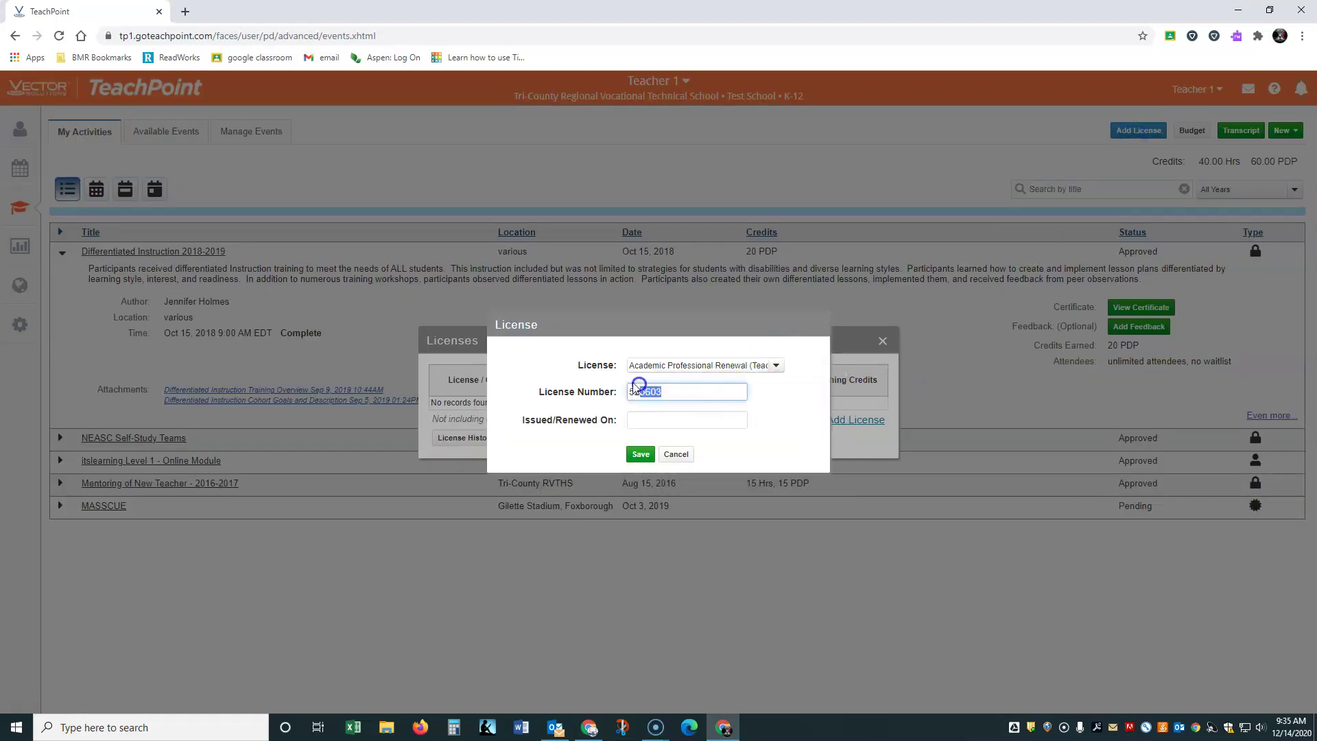
Step: Set the license's issued/renewed date to Dec 1, 2018, save it and close the license overview
{"action": "left_click", "coordinate": [651, 422]}
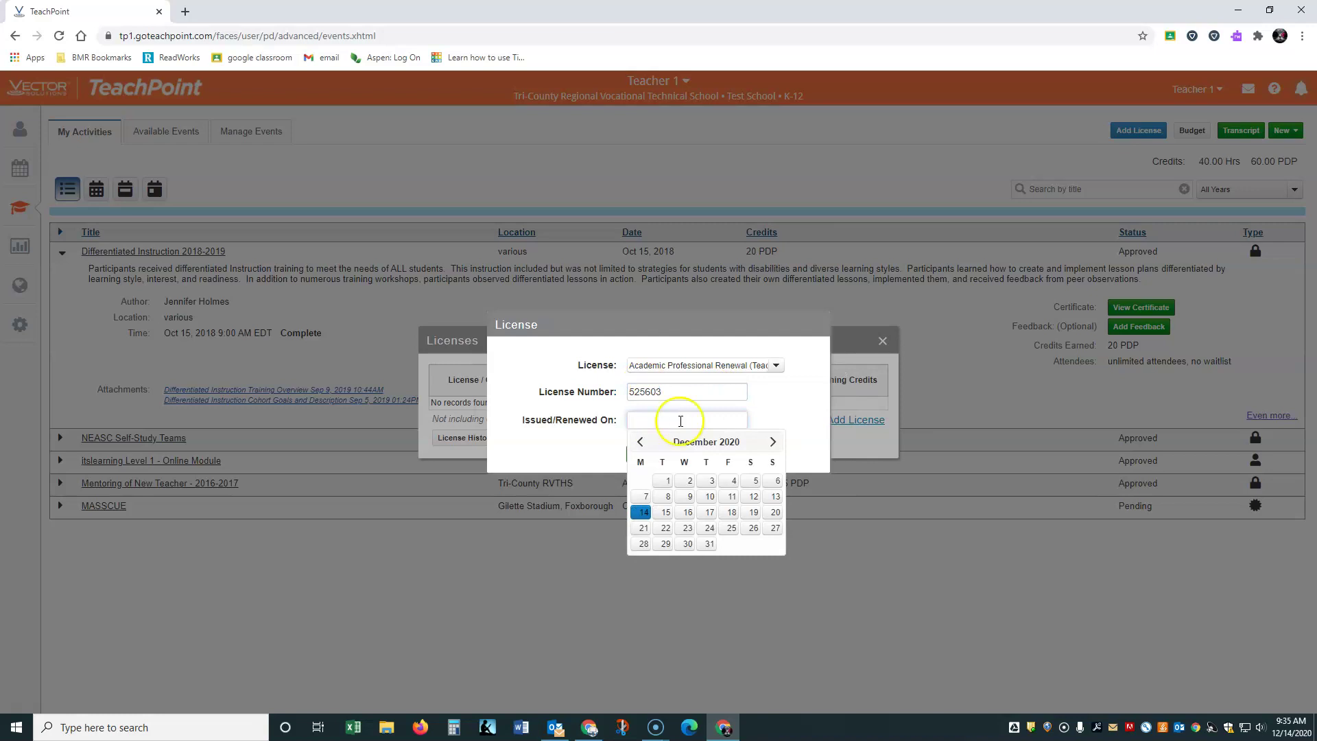
{"action": "left_click", "coordinate": [667, 480]}
{"action": "left_click", "coordinate": [681, 421]}
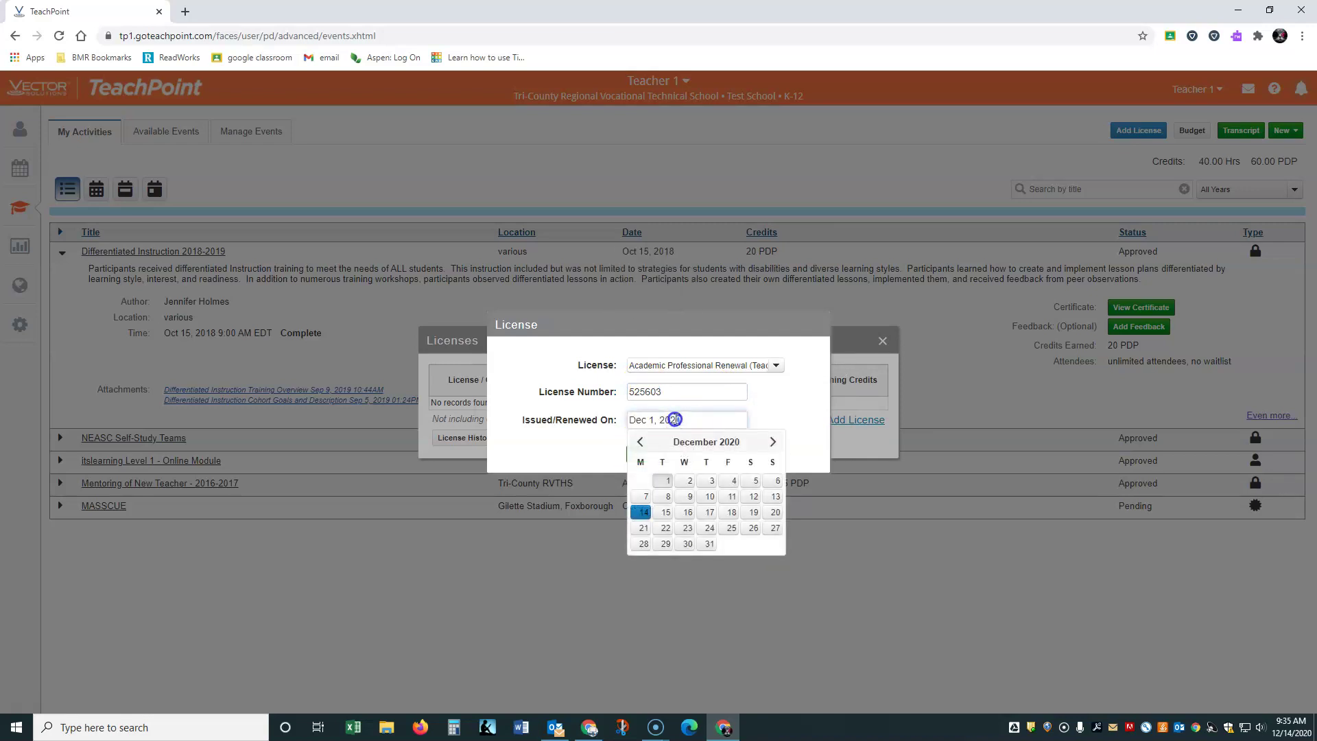
{"action": "type", "text": "8"}
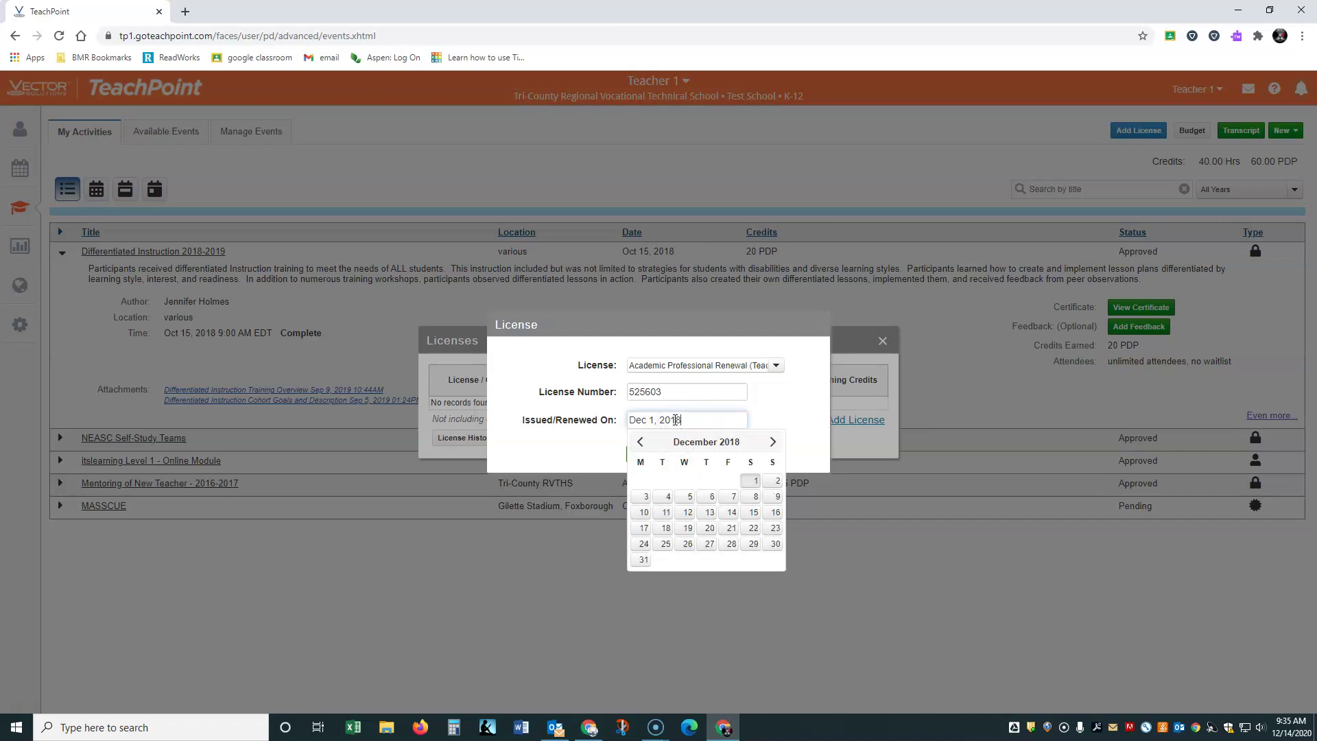
{"action": "key", "text": "Tab"}
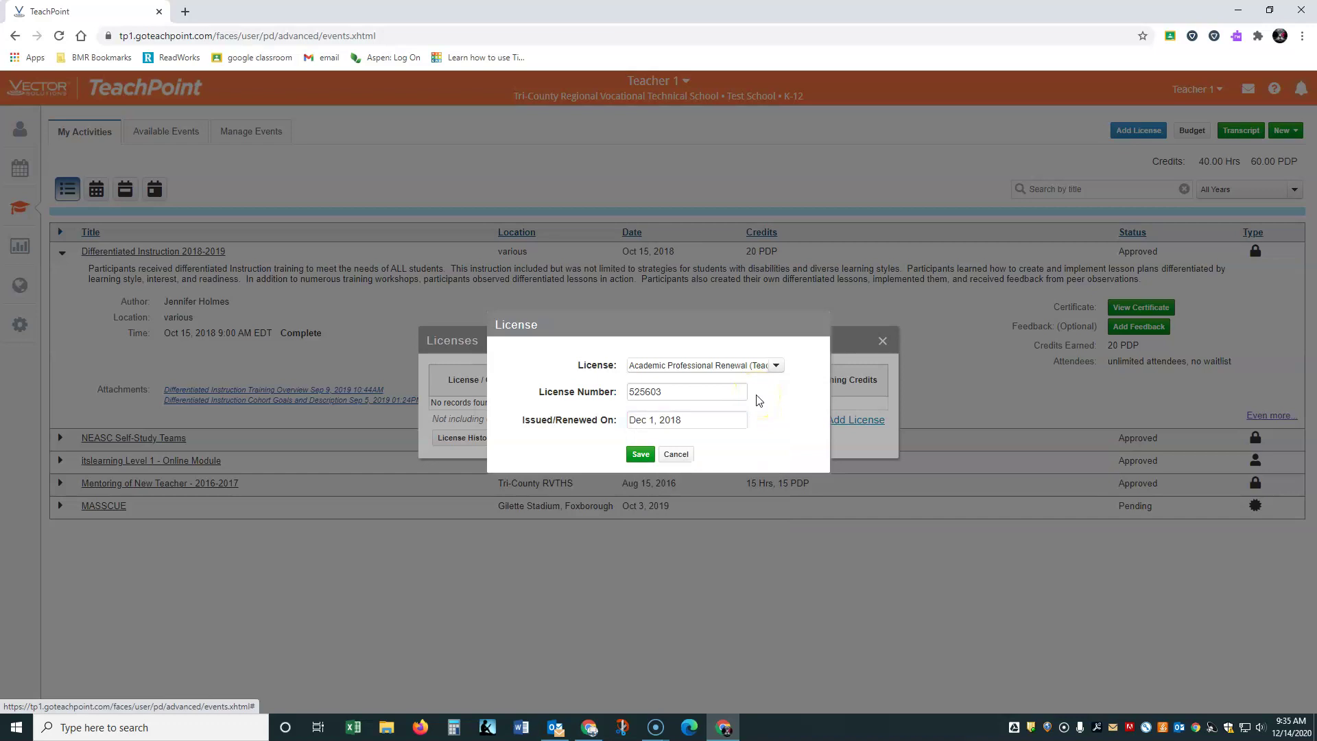
{"action": "left_click", "coordinate": [641, 455]}
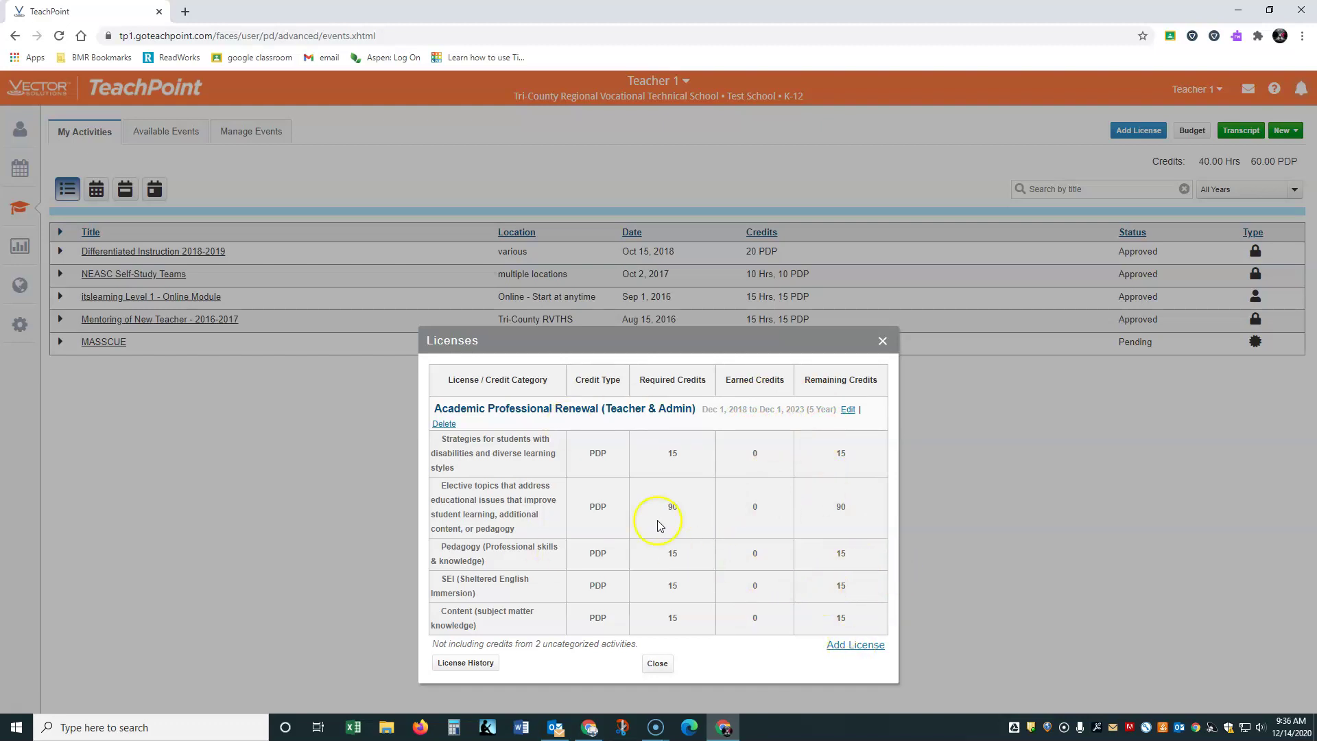
{"action": "left_click", "coordinate": [655, 666]}
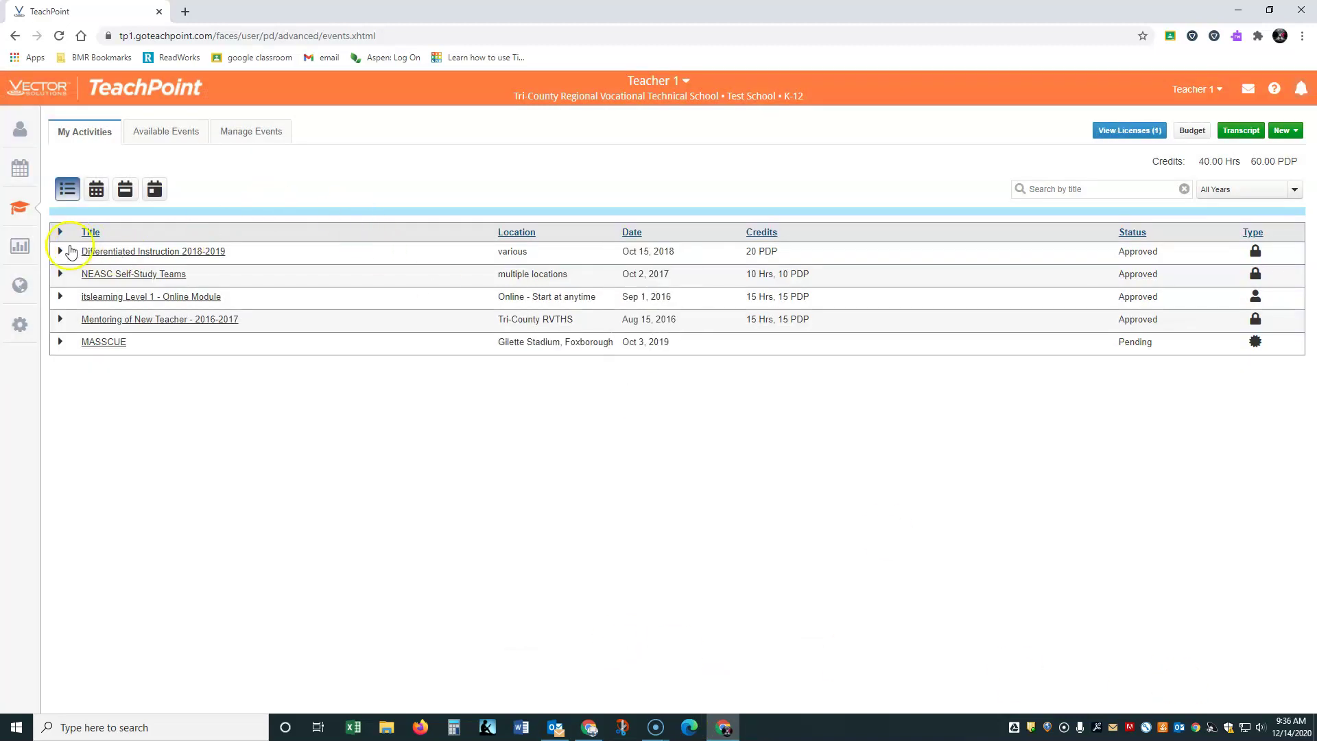
Step: Assign 15 PDP from Differentiated Instruction 2018-2019 to the category Strategies for students with disabilities and diverse learning styles
{"action": "left_click", "coordinate": [70, 251]}
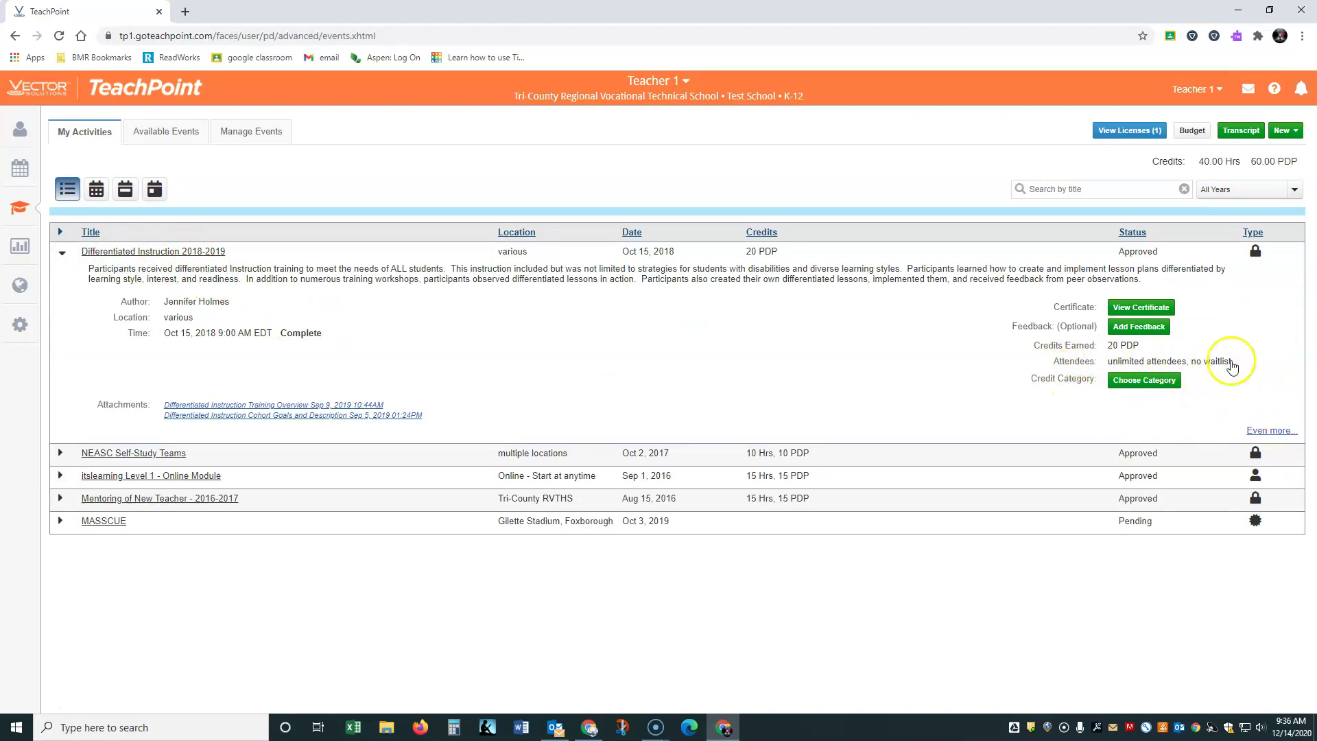
{"action": "left_click", "coordinate": [1145, 381]}
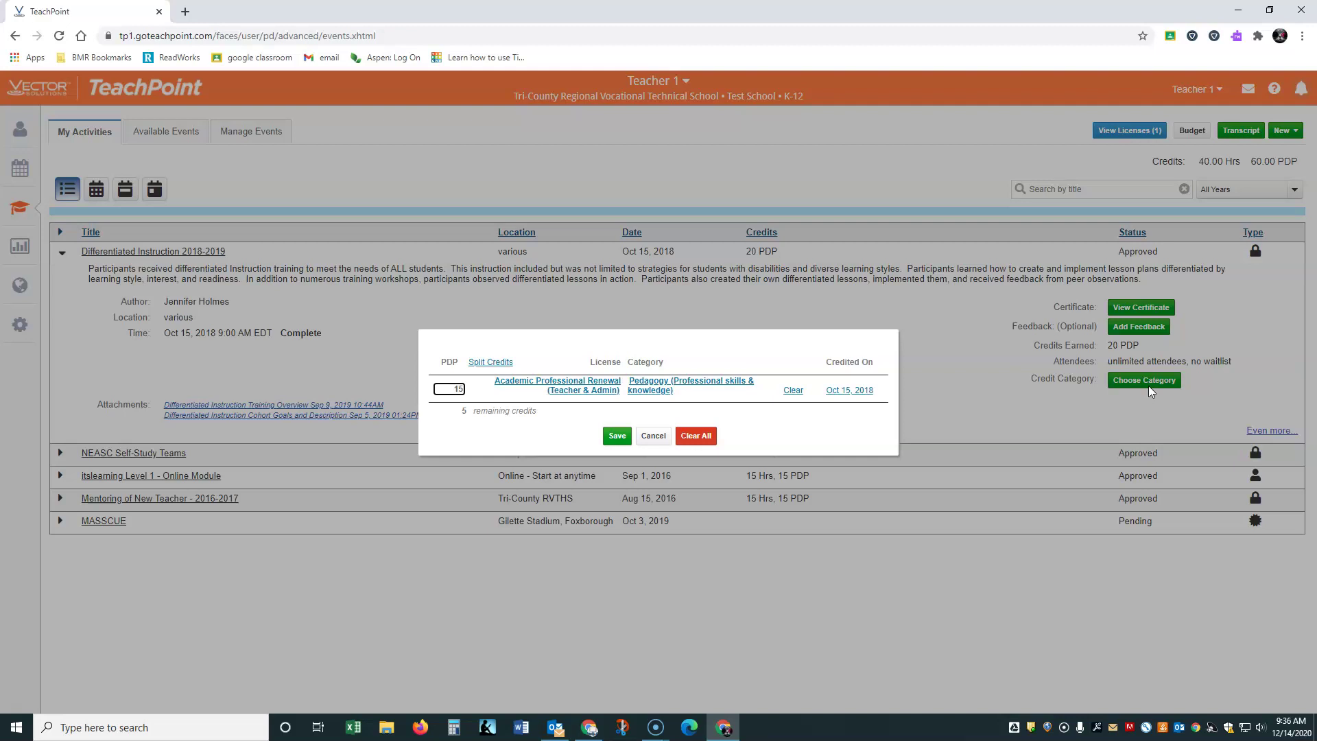
{"action": "left_click", "coordinate": [658, 384]}
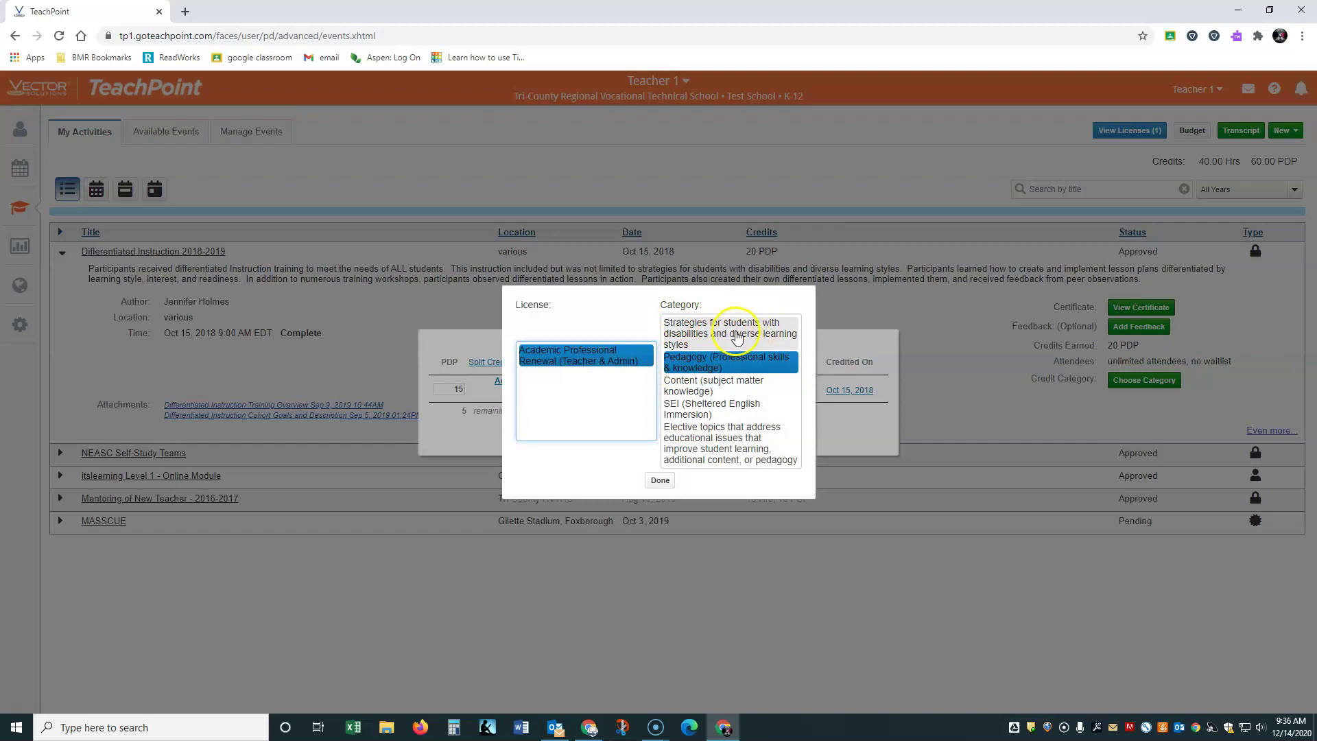
{"action": "left_click", "coordinate": [750, 340]}
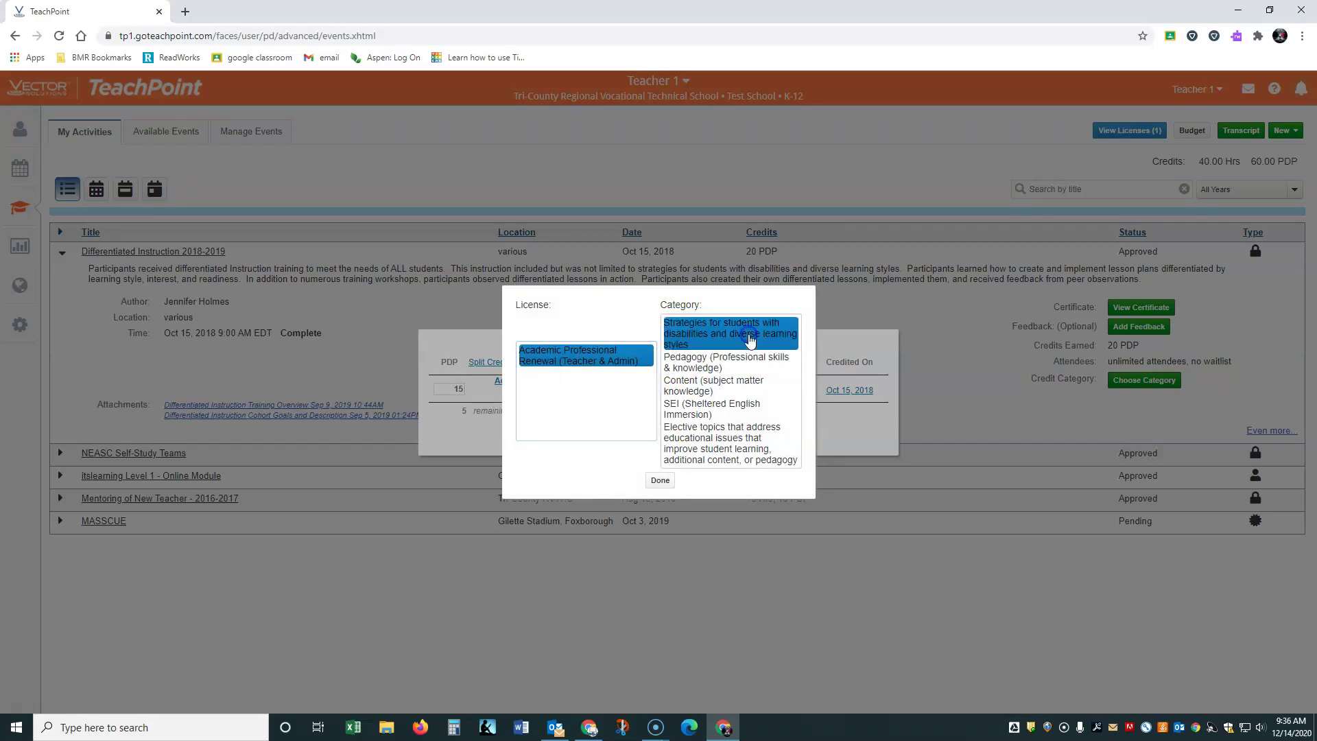
{"action": "left_click", "coordinate": [661, 481]}
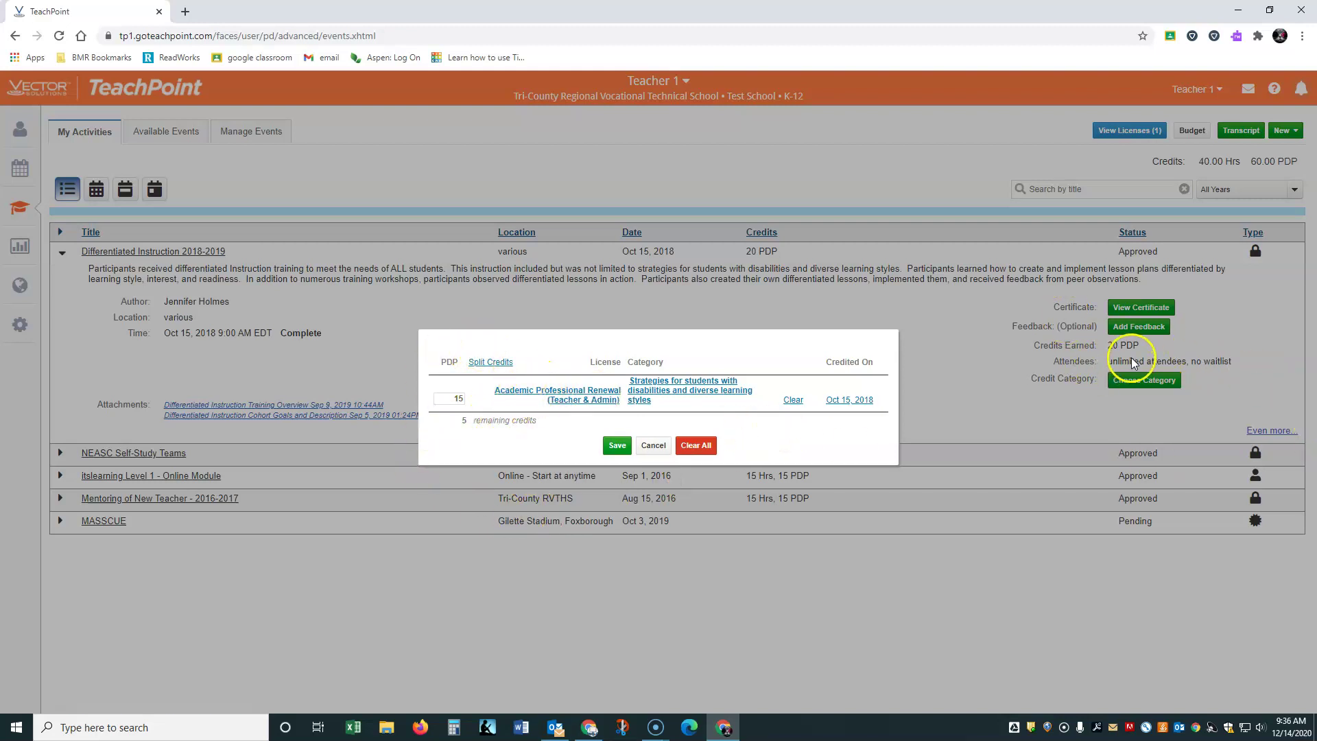
Step: Split off 5 PDP to the Academic Professional Renewal category Elective topics that address educational issues and save the credit allocation
{"action": "left_click", "coordinate": [508, 364]}
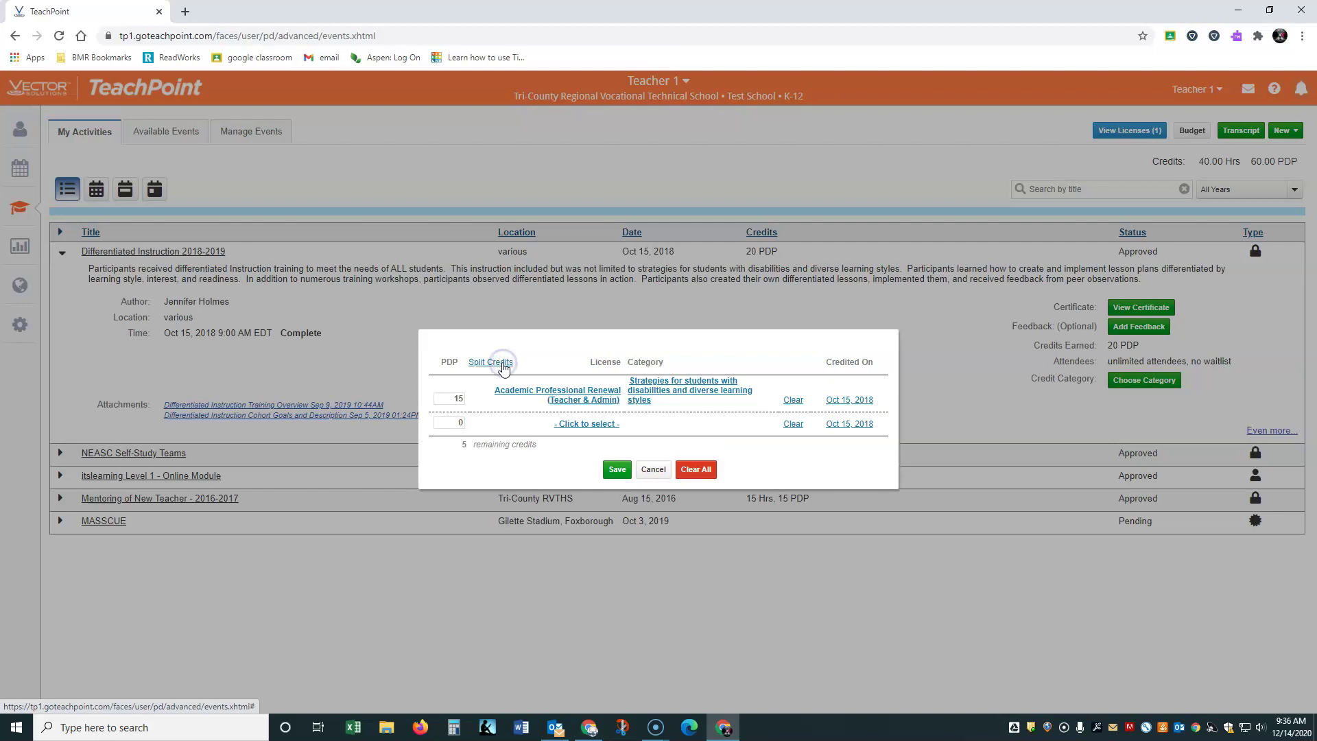
{"action": "left_click", "coordinate": [466, 424]}
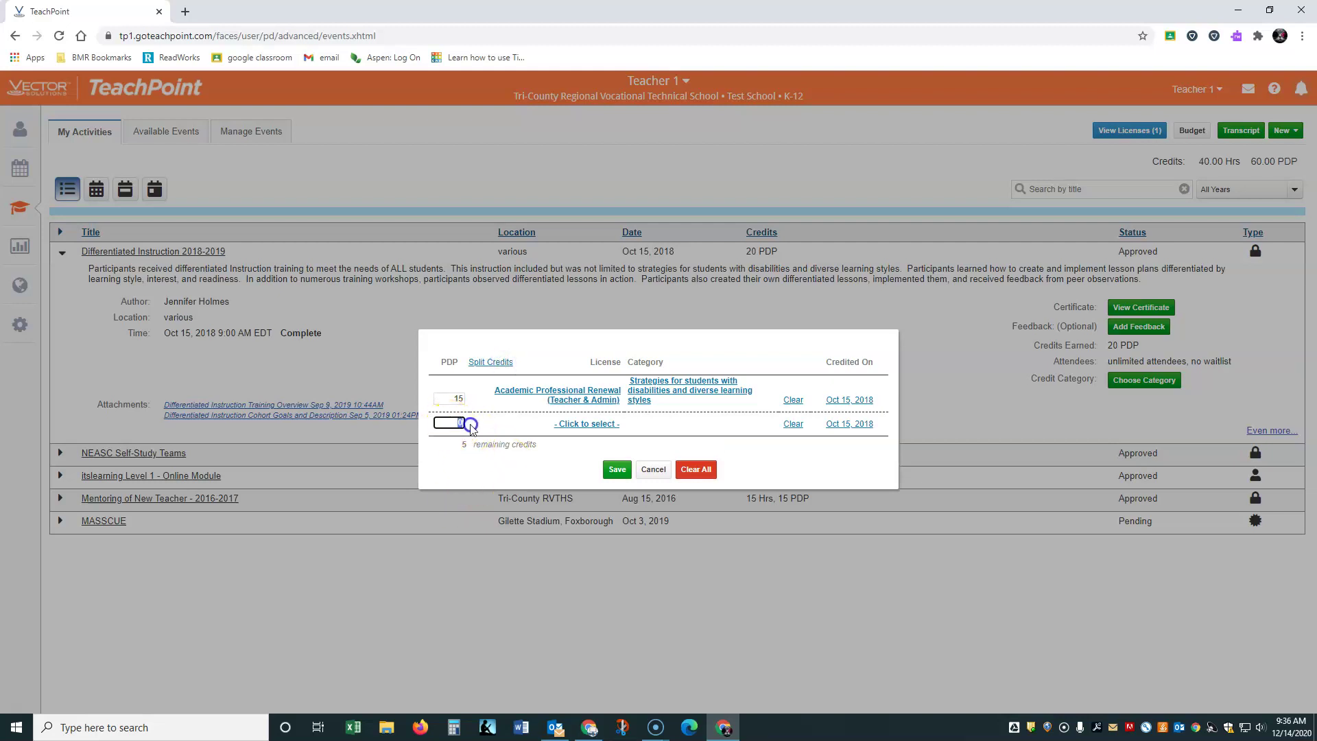
{"action": "type", "text": "5"}
{"action": "left_click", "coordinate": [597, 424]}
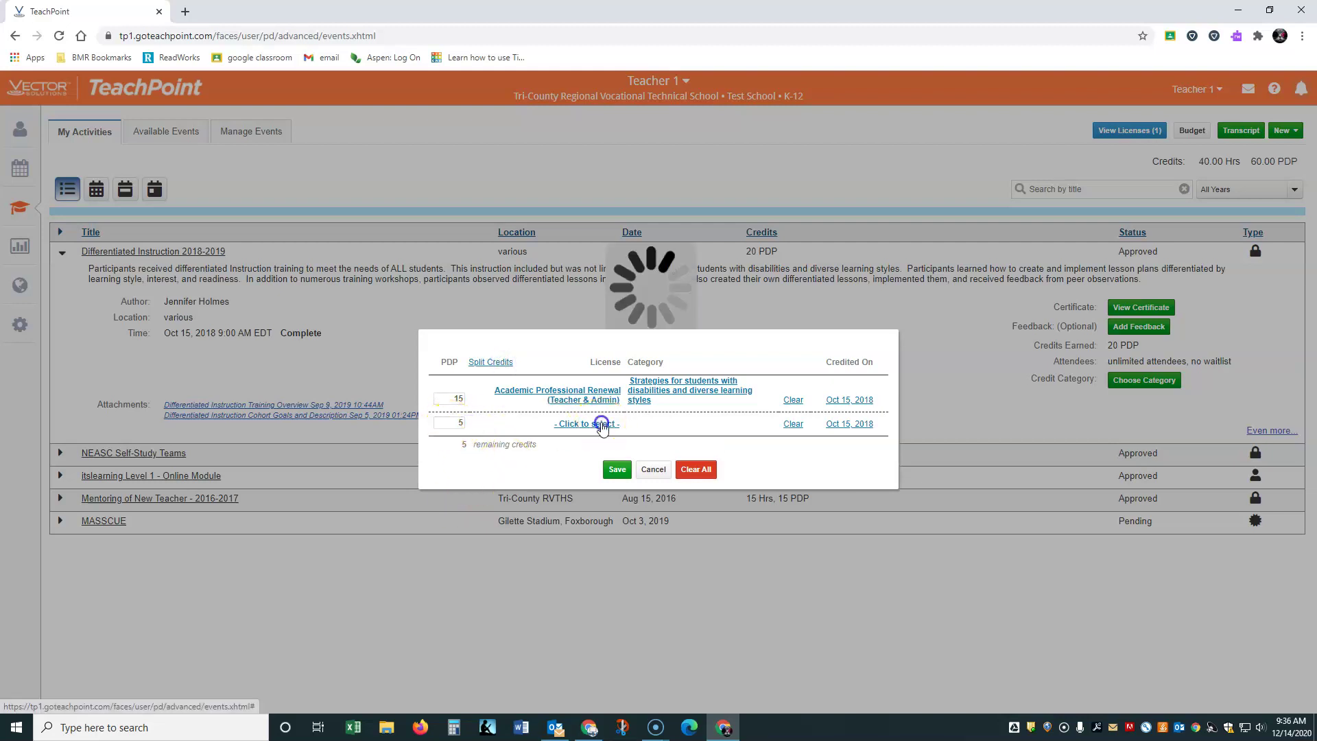
{"action": "left_click", "coordinate": [577, 330]}
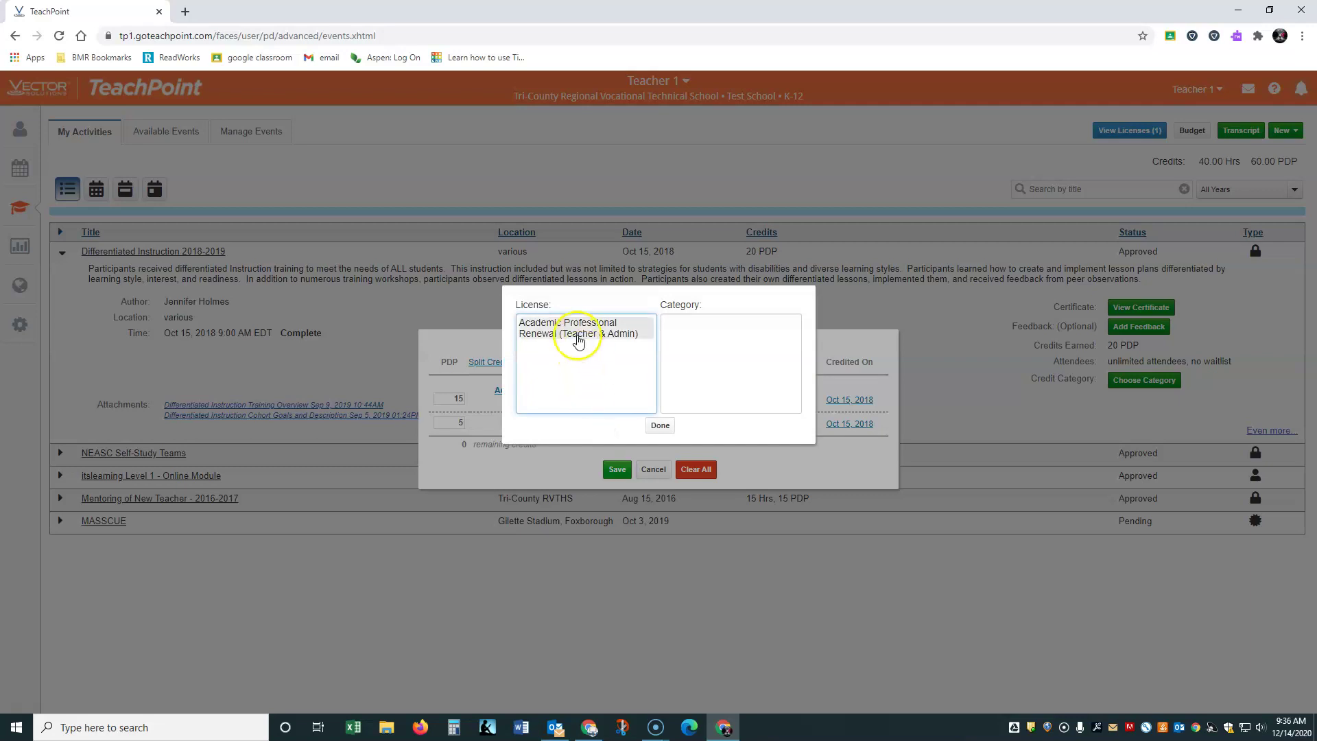
{"action": "left_click", "coordinate": [699, 368]}
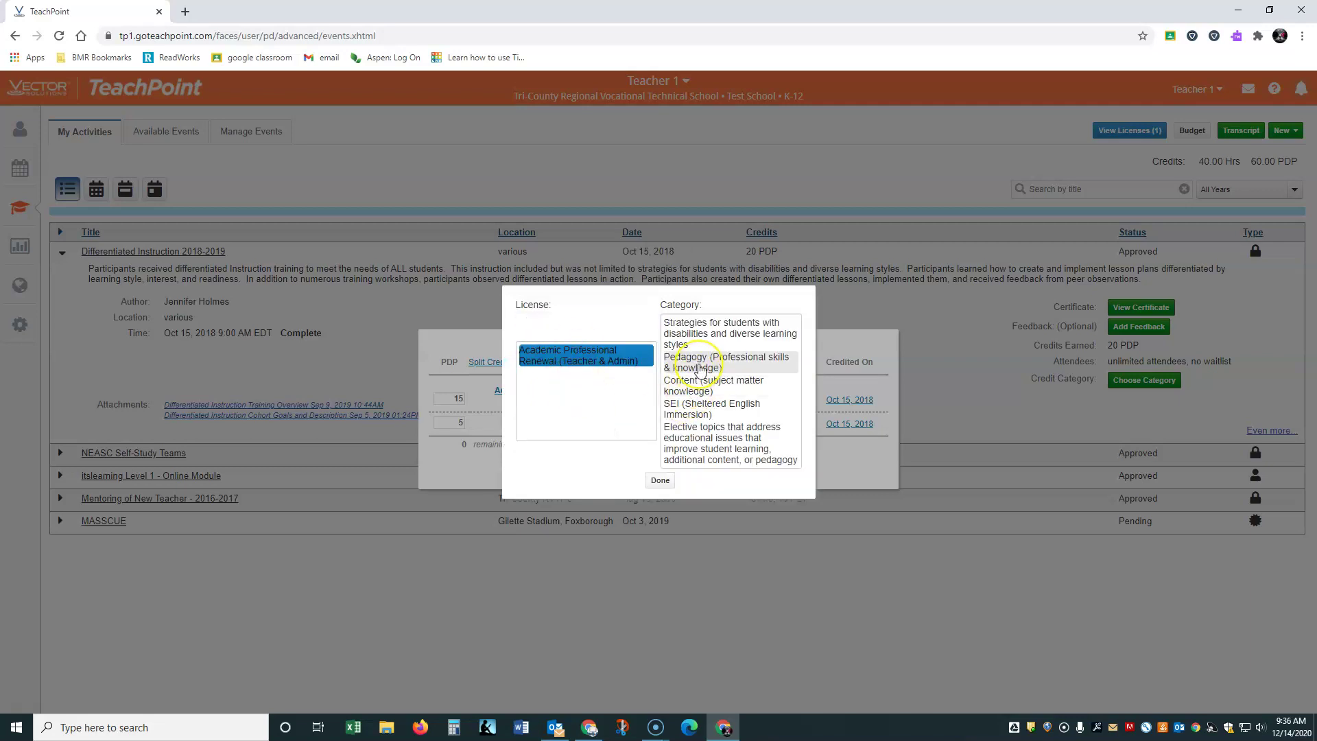
{"action": "left_click", "coordinate": [700, 446]}
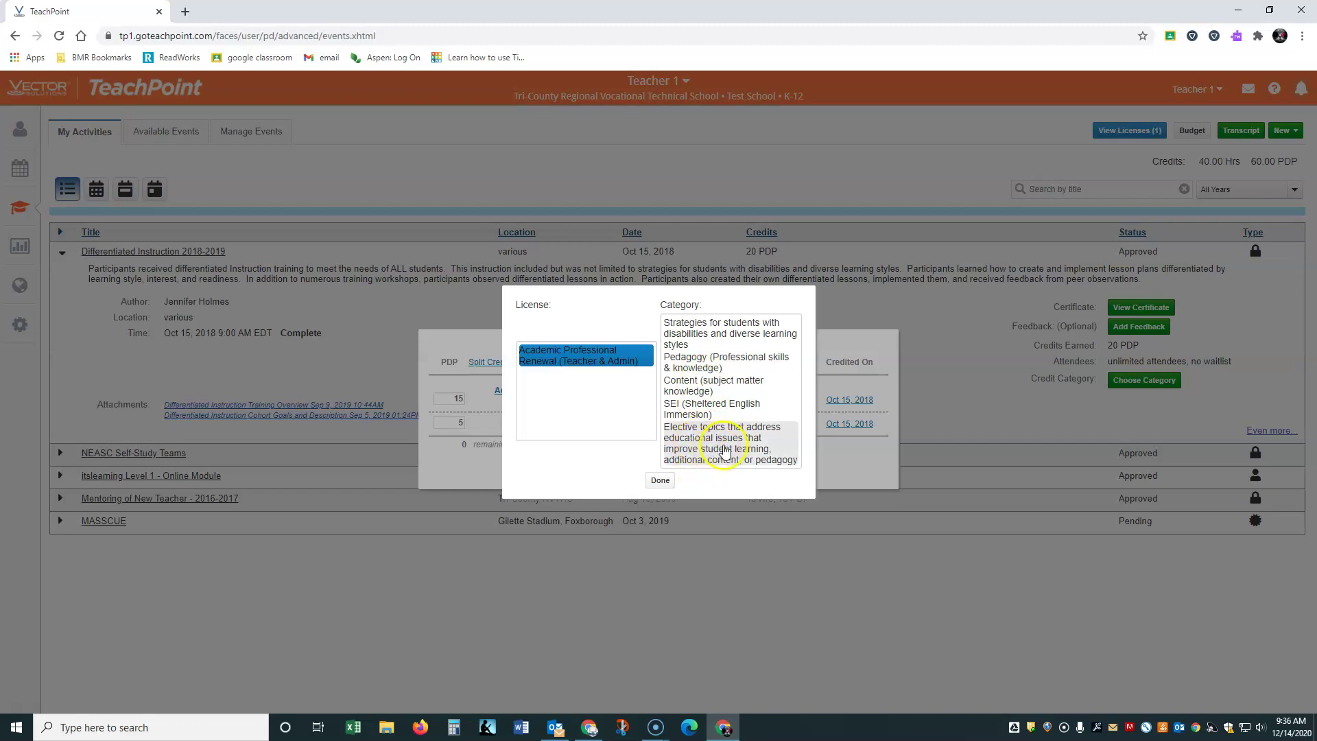
{"action": "left_click", "coordinate": [725, 449]}
{"action": "left_click", "coordinate": [660, 481]}
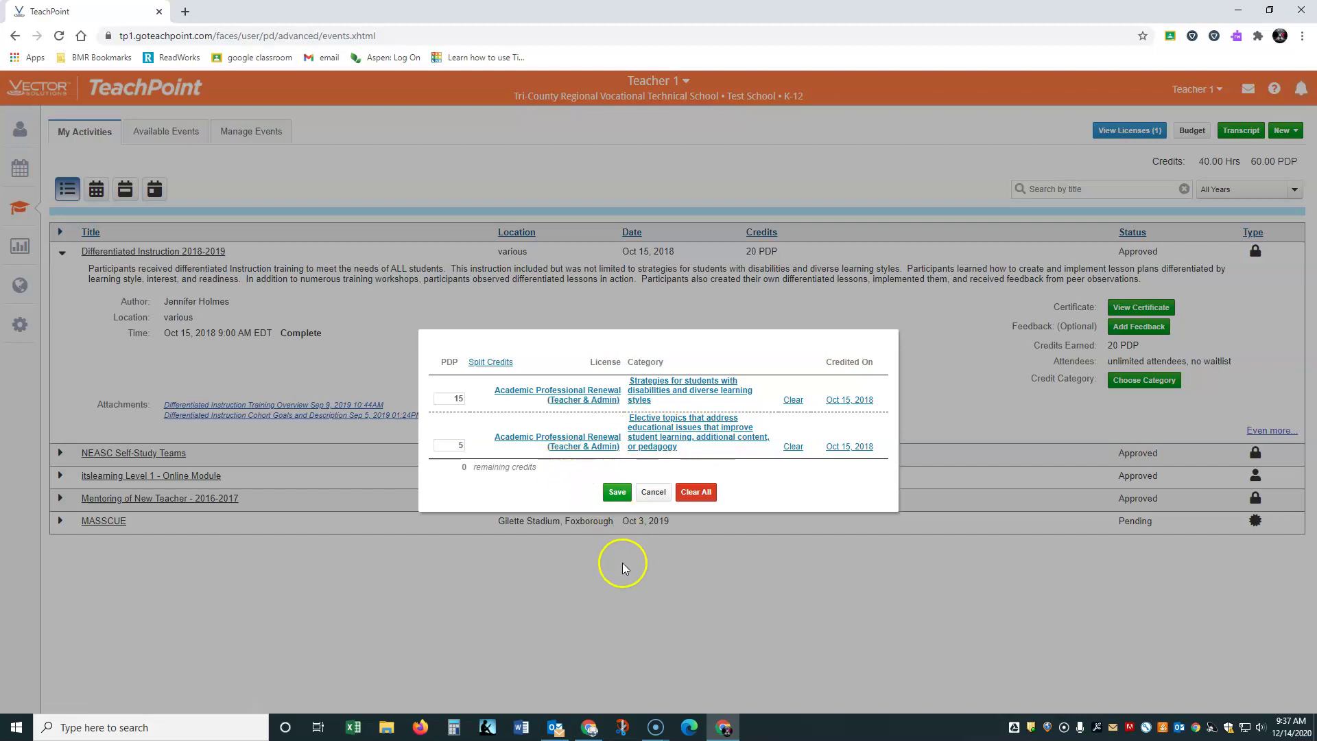
{"action": "left_click", "coordinate": [615, 494]}
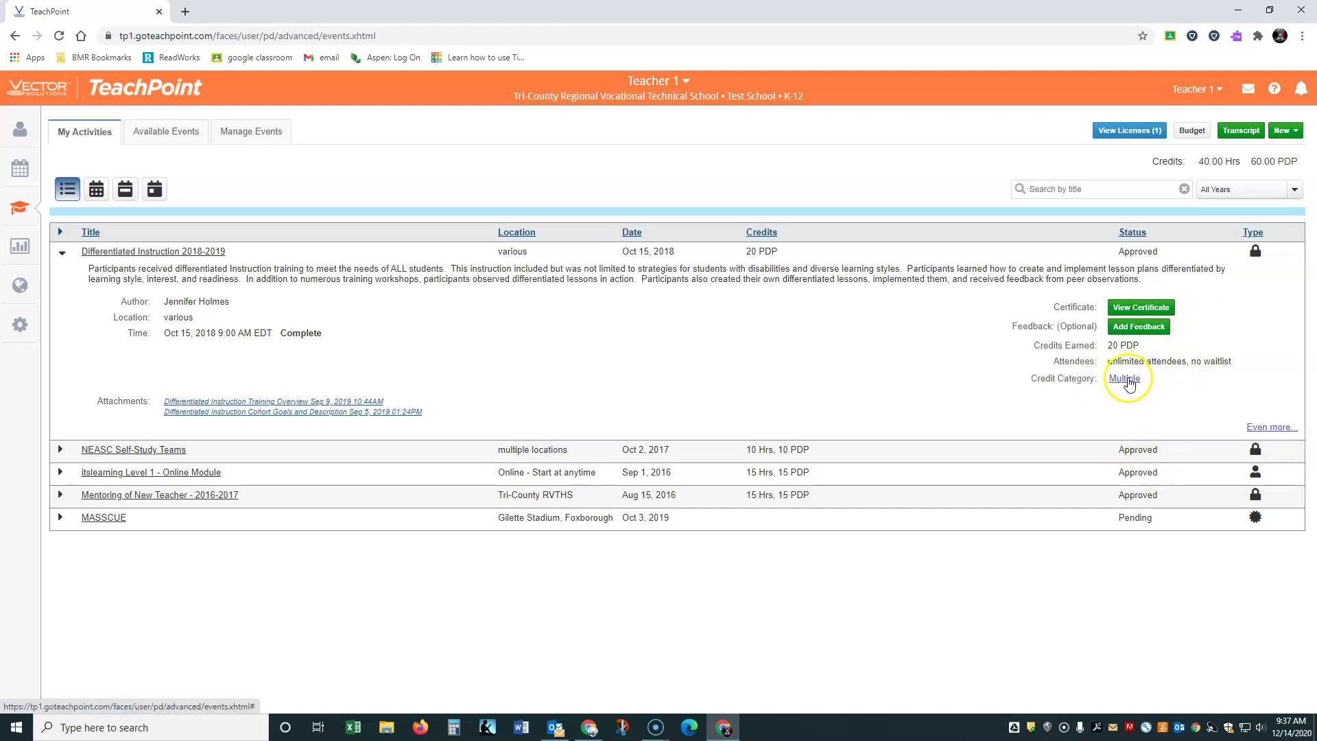
Step: Open the license overview to review the required, earned and remaining credits per category
{"action": "left_click", "coordinate": [1125, 130]}
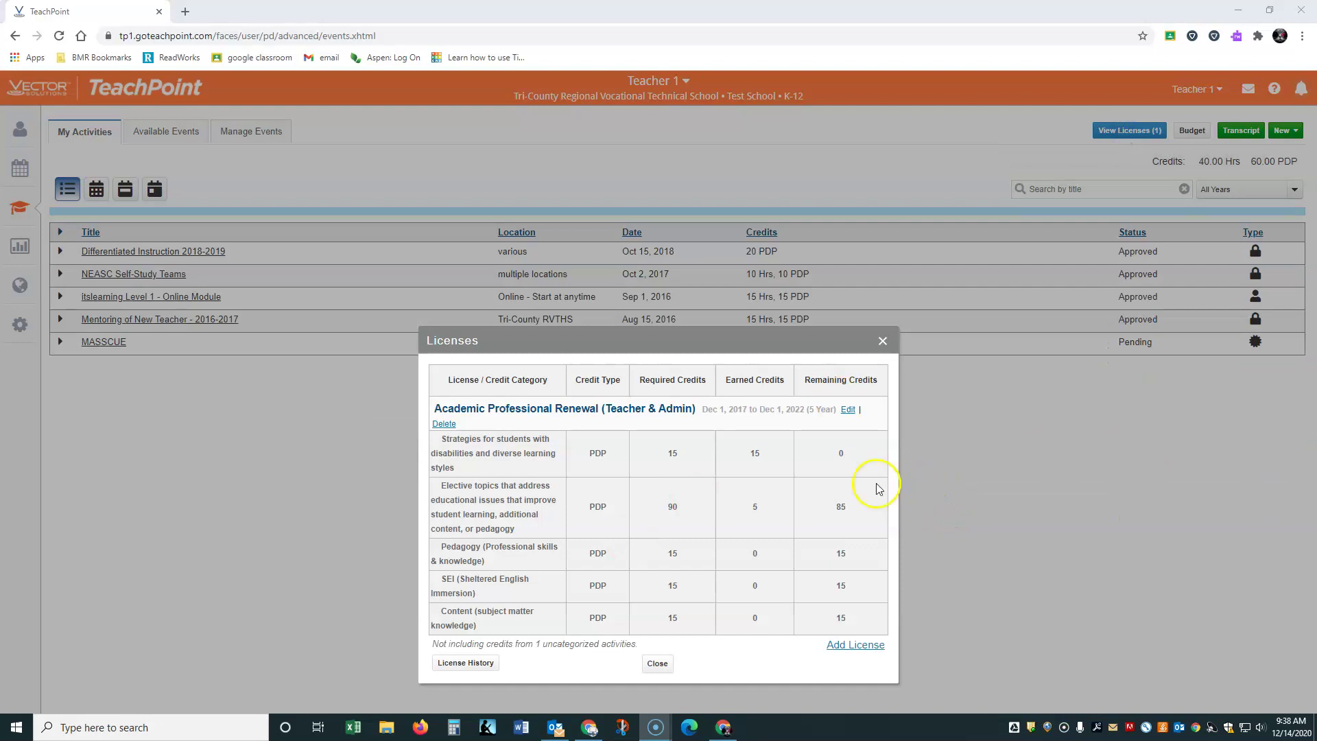